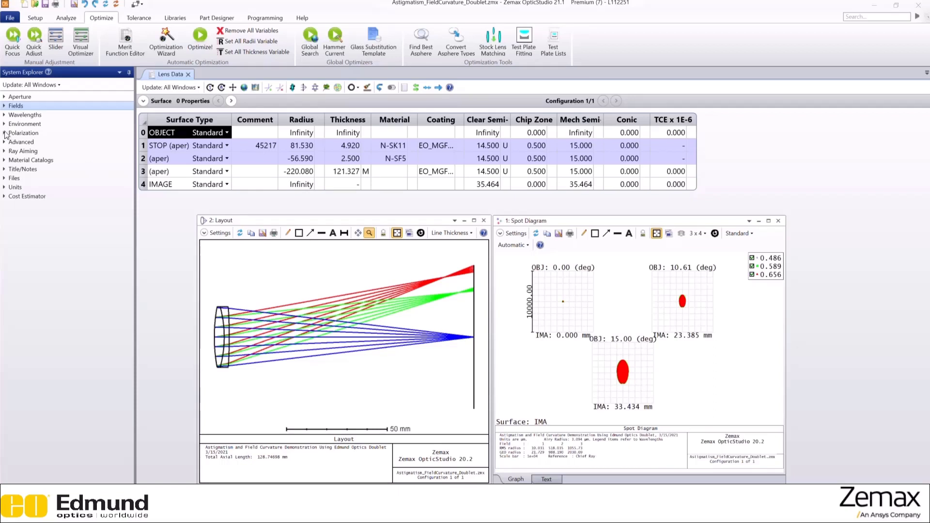
- Add a fourth field with Y = -10.606
click(4, 106)
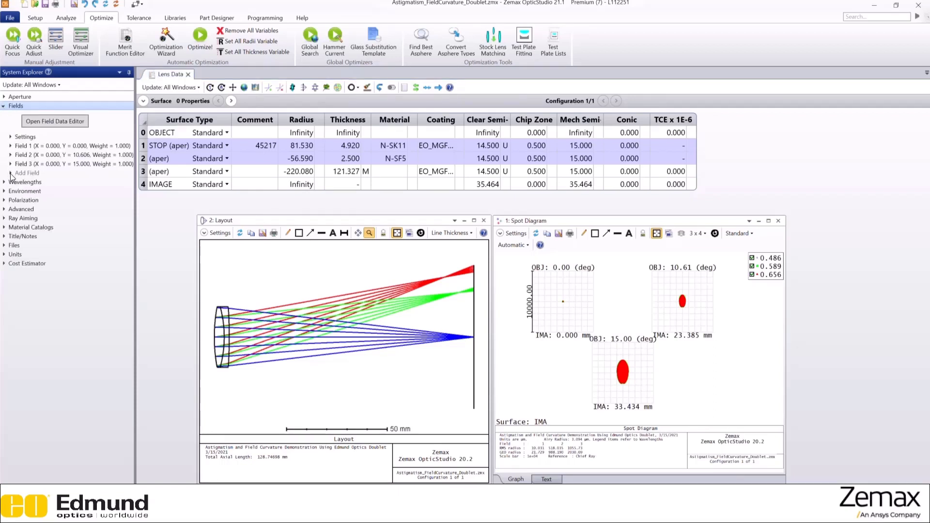
click(10, 173)
click(36, 189)
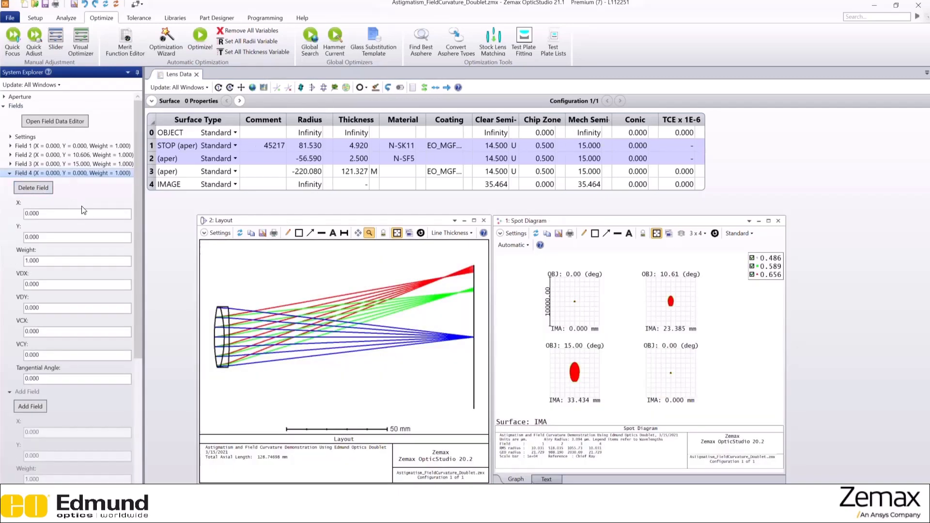
click(51, 237)
drag(50, 236, 17, 237)
text(-10.606)
key(Return)
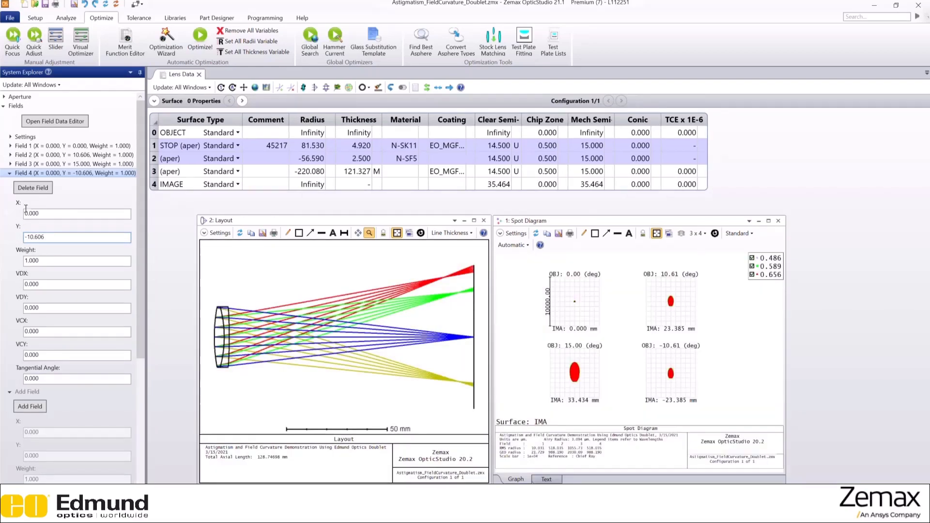
- Add a fifth field with Y = -15, then collapse the Fields section
click(10, 173)
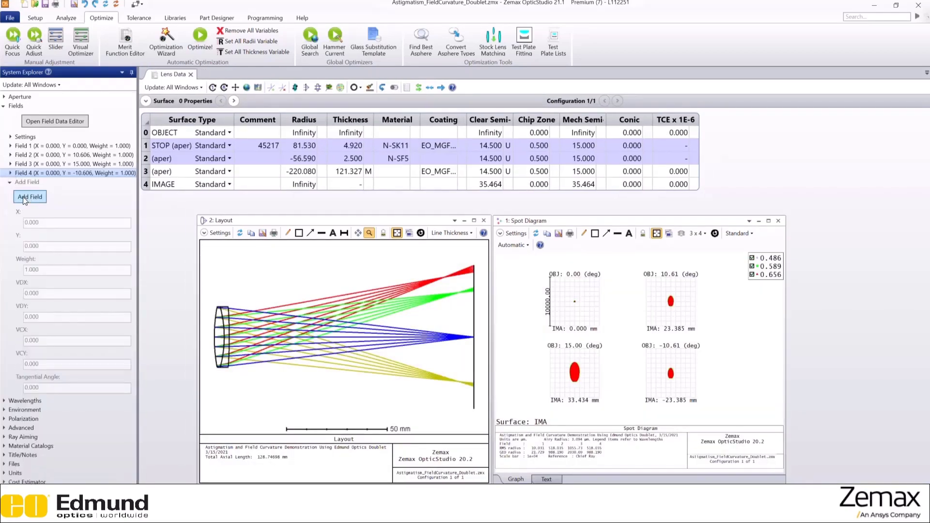
click(30, 196)
drag(46, 246, 21, 245)
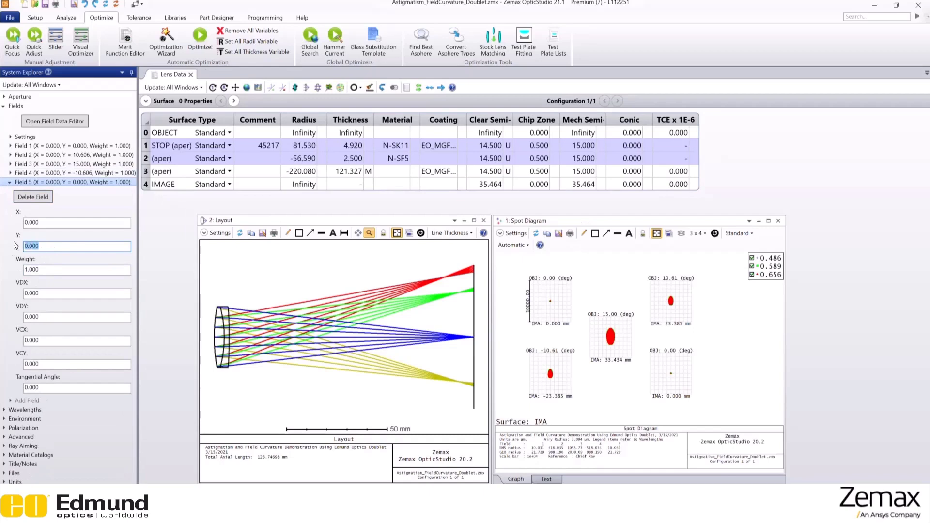
text(-15)
key(Return)
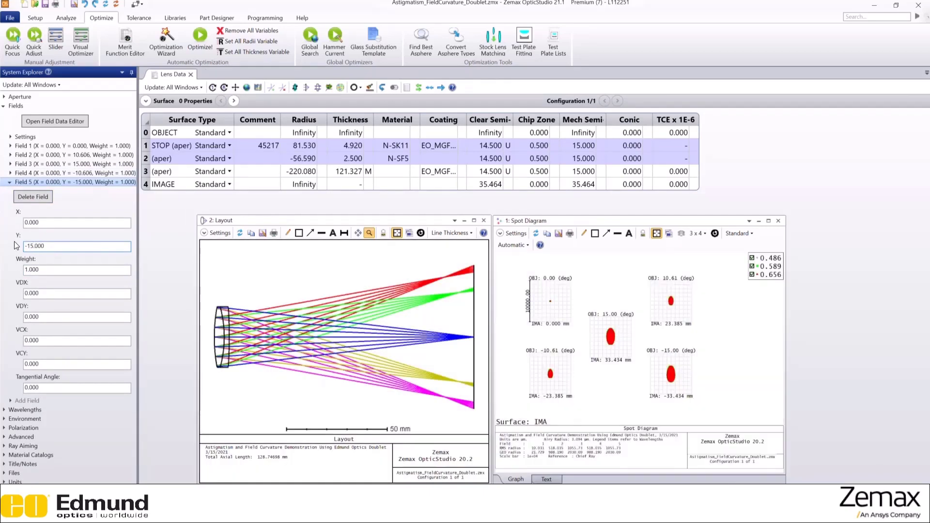
click(10, 182)
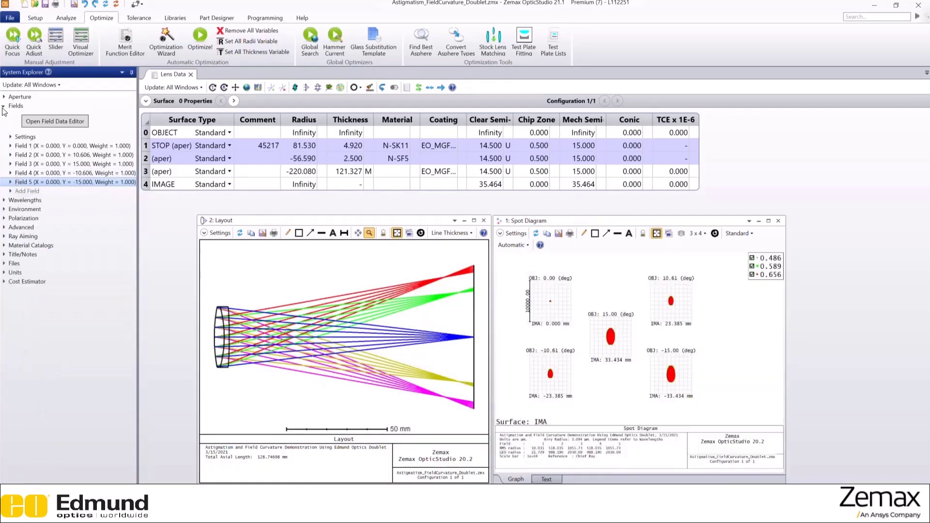
click(5, 106)
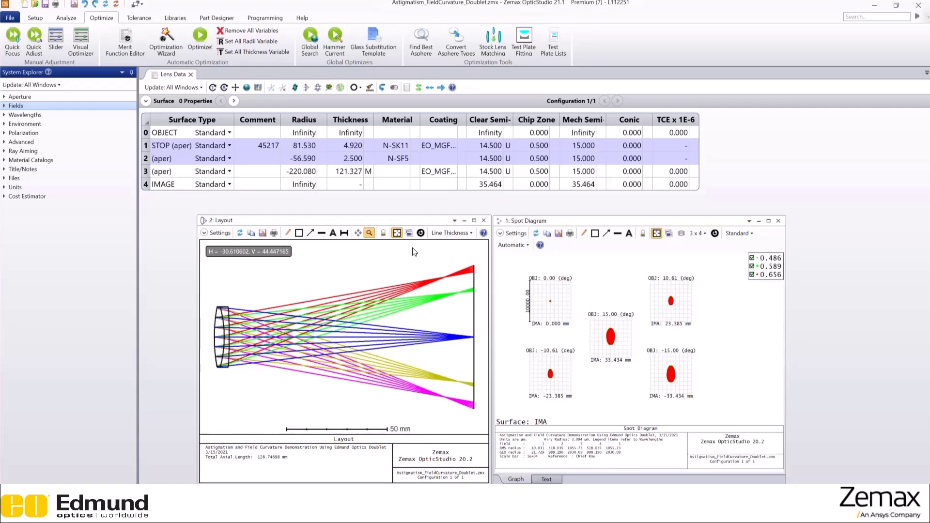
click(53, 19)
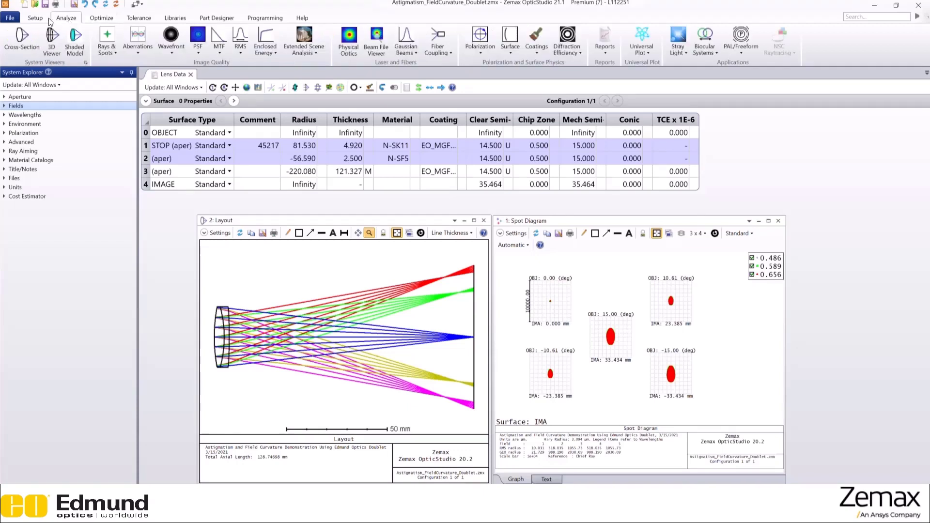
click(141, 54)
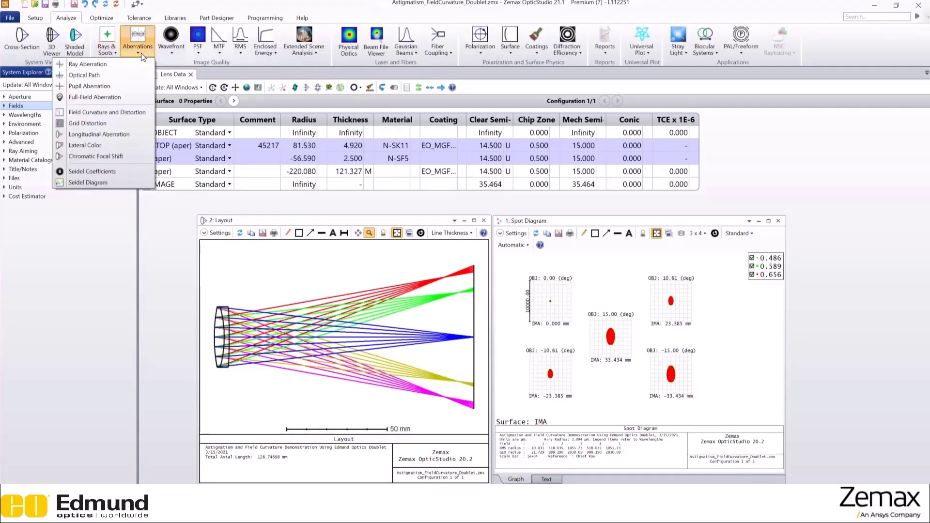
click(113, 112)
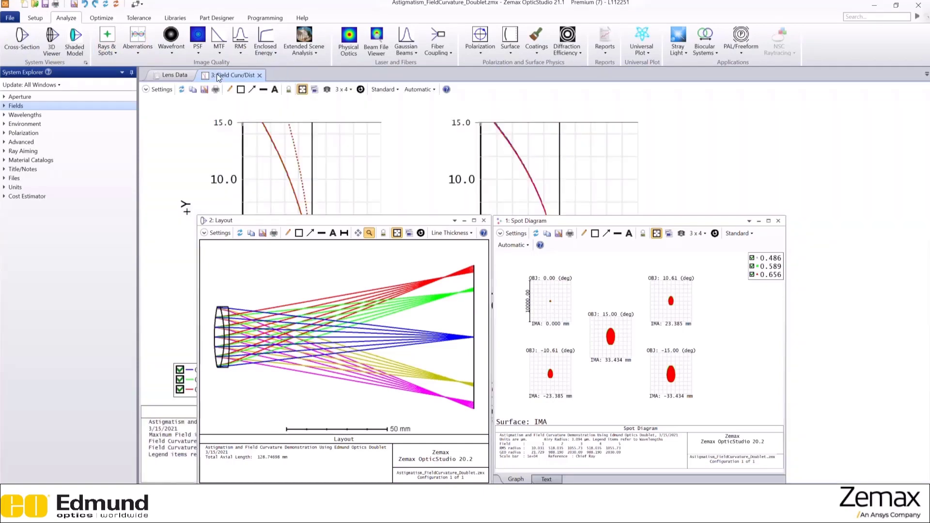
double_click(218, 75)
double_click(333, 116)
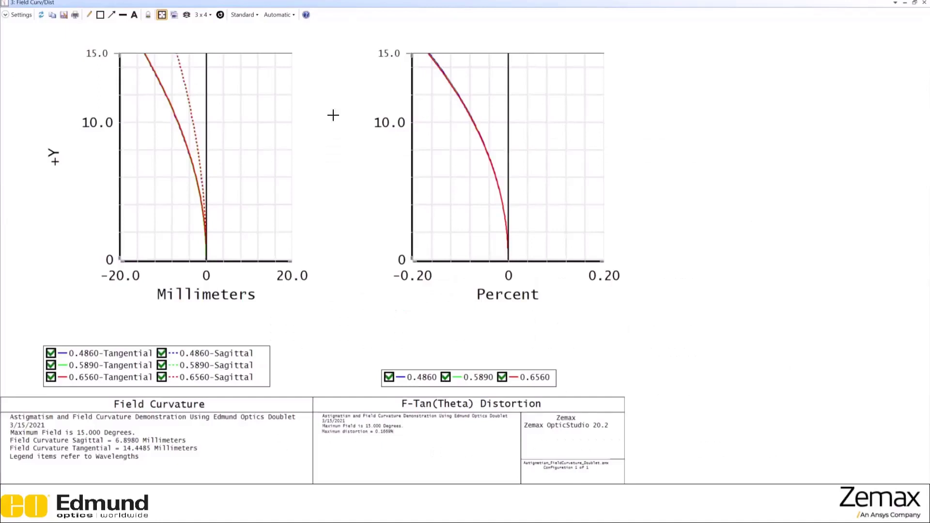
click(162, 354)
click(162, 366)
click(163, 377)
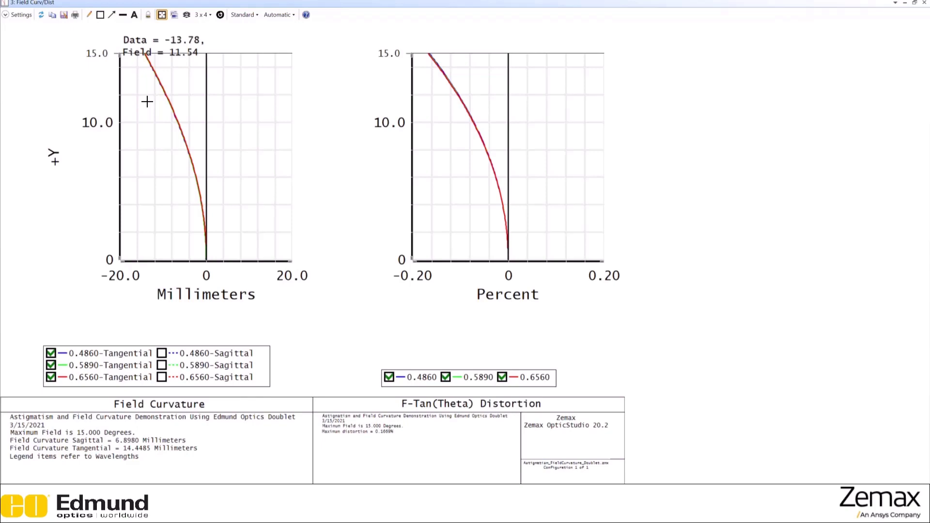
click(914, 3)
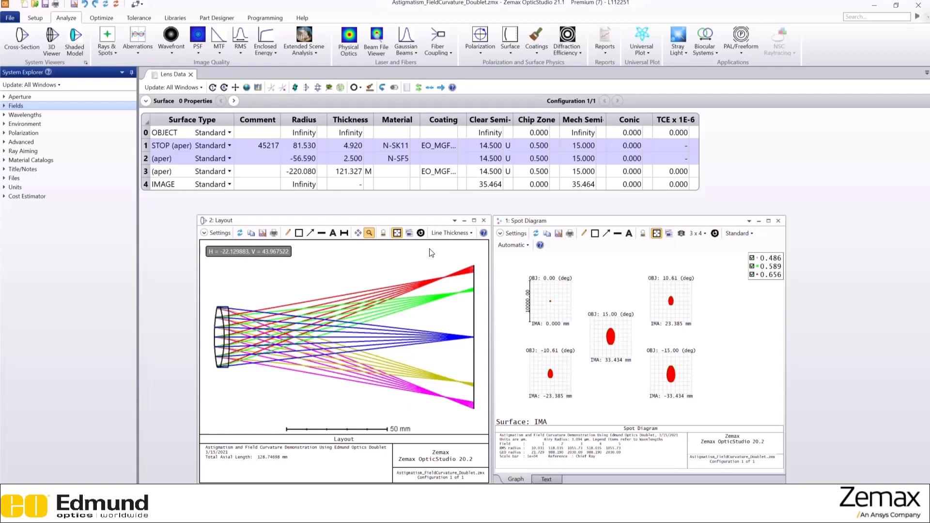
- Make the image radius variable and generate an RMS spot x+y centroid merit function, valued 0.5253
click(304, 184)
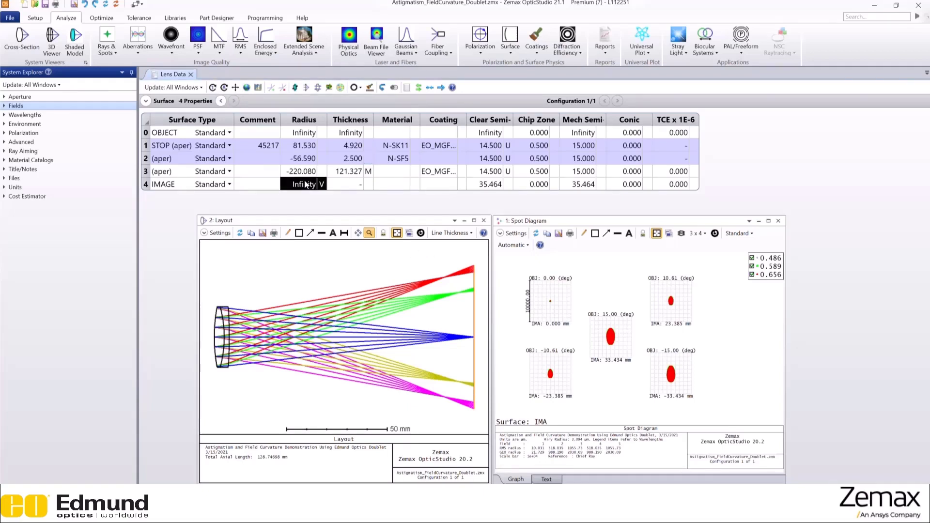
click(96, 19)
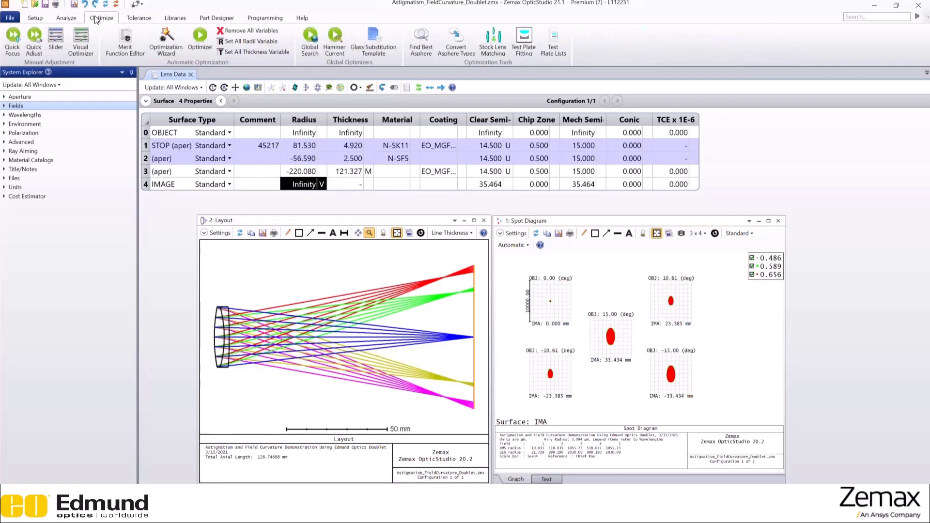
click(167, 44)
drag(237, 75, 313, 109)
double_click(315, 87)
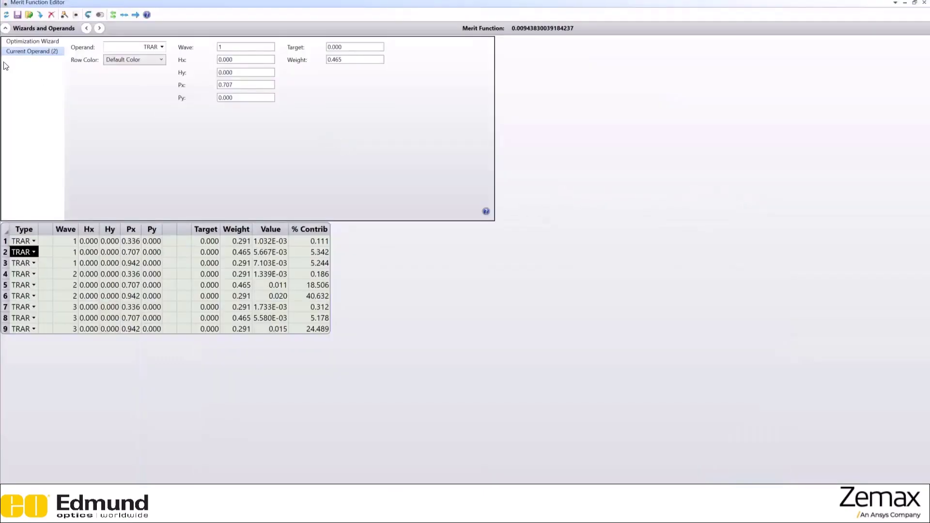
click(32, 42)
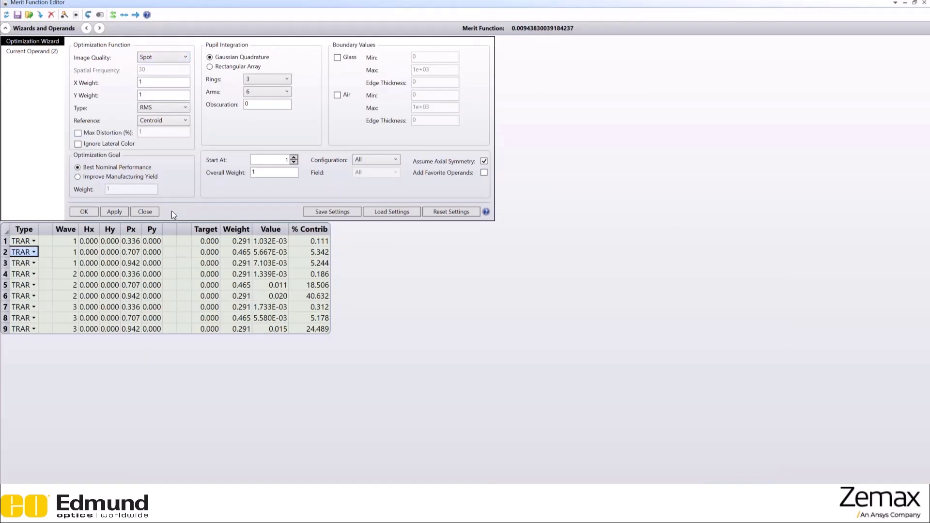
click(85, 212)
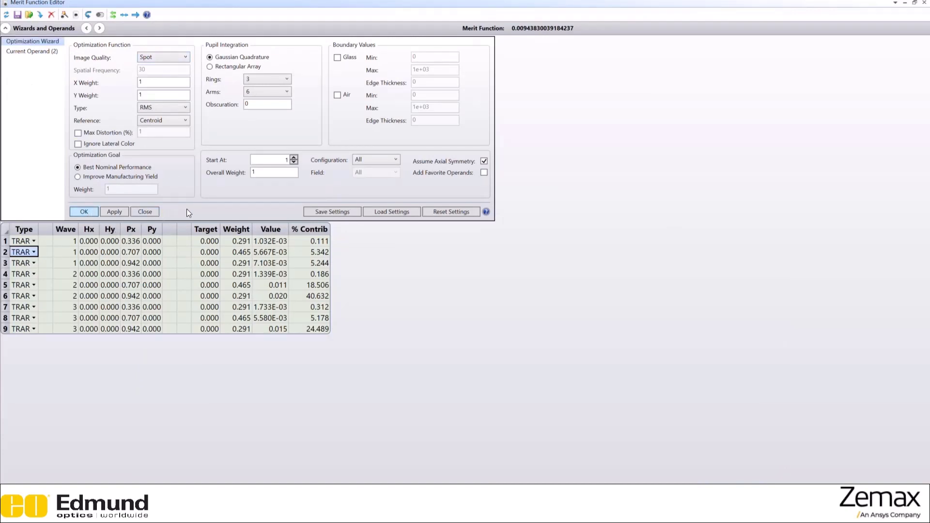
click(83, 211)
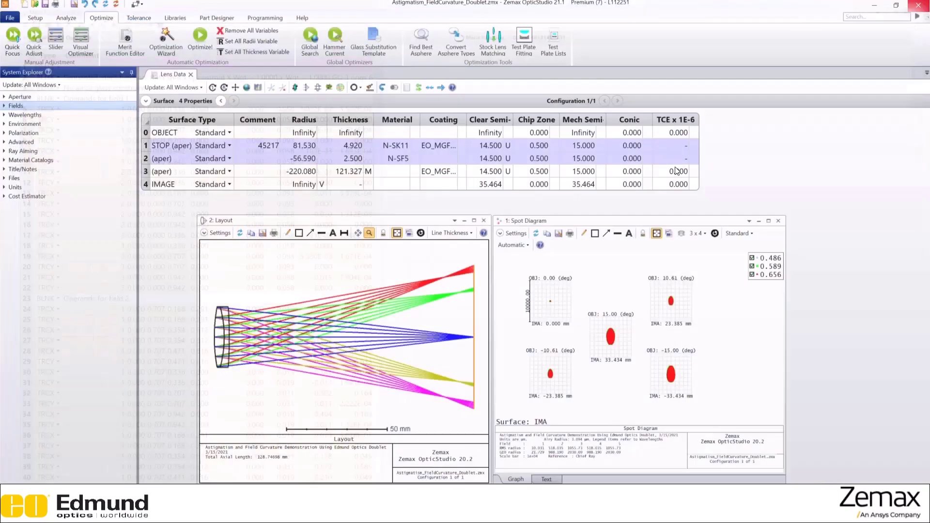
- Run local optimization, cutting the merit function to 0.1560 and setting image radius -49.714
click(924, 3)
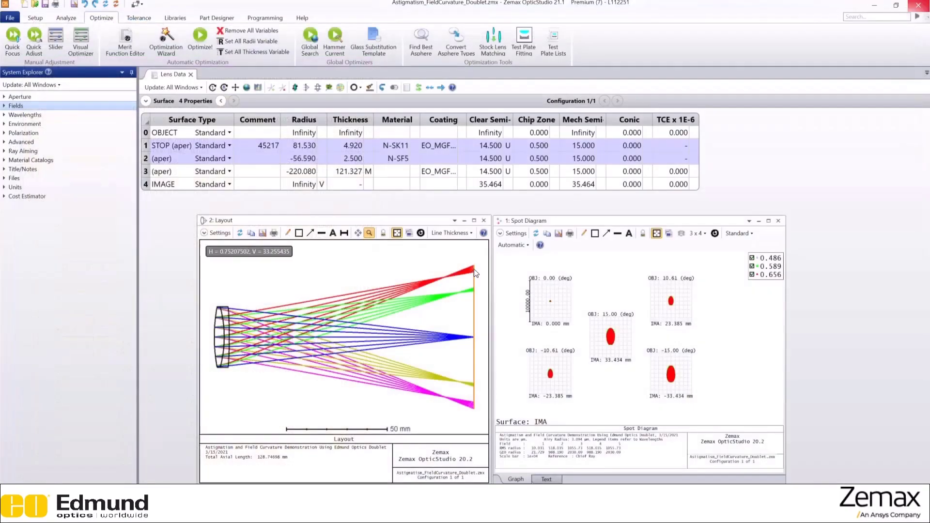
click(199, 38)
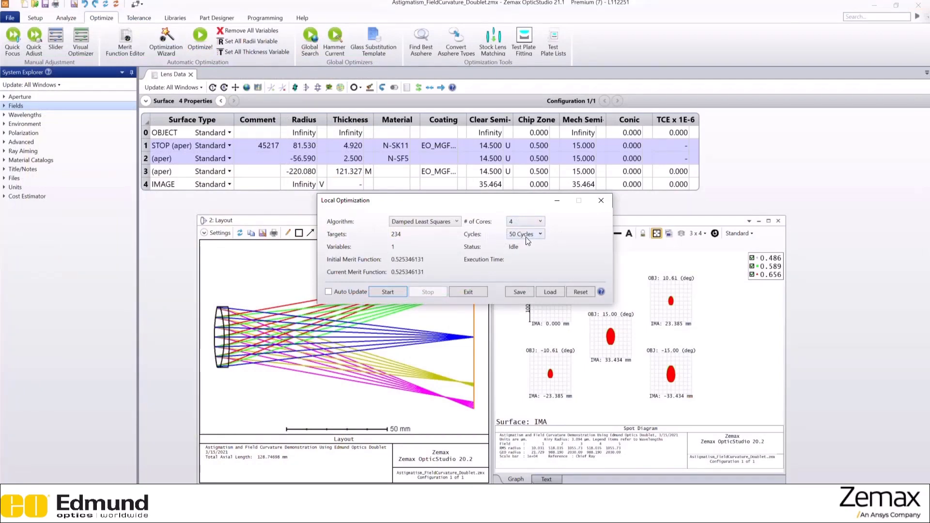
click(388, 293)
click(468, 293)
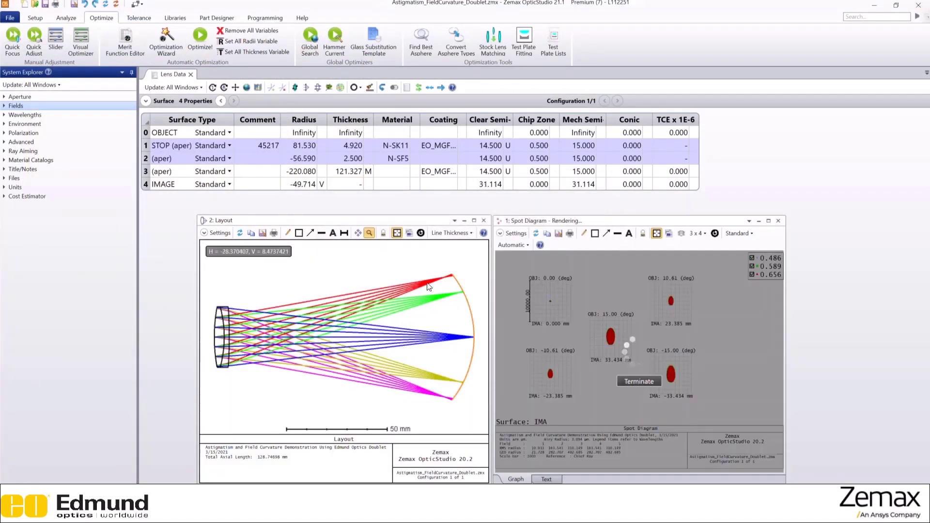